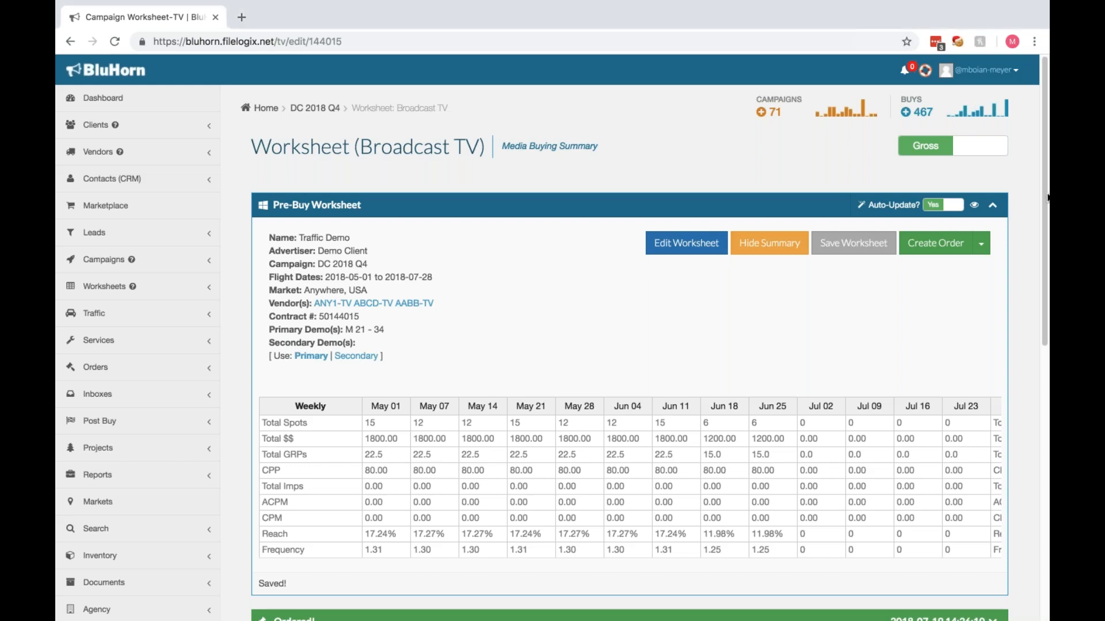
Step: Check the daypart and vendor options available for a new line in the station order
drag(1047, 197, 1048, 400)
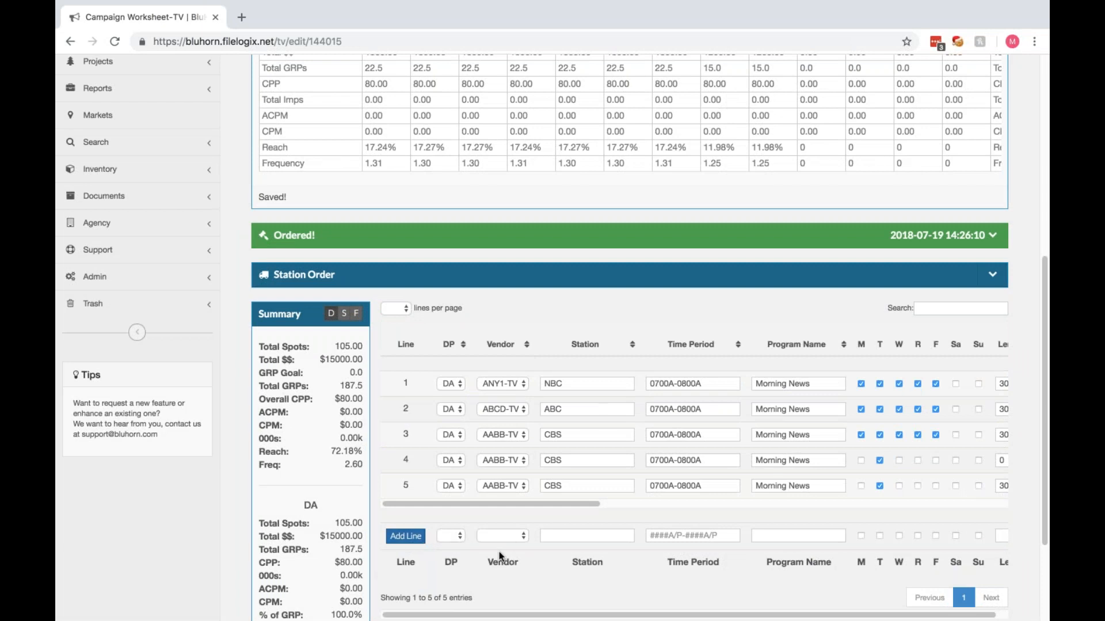
click(458, 537)
click(458, 537)
click(511, 537)
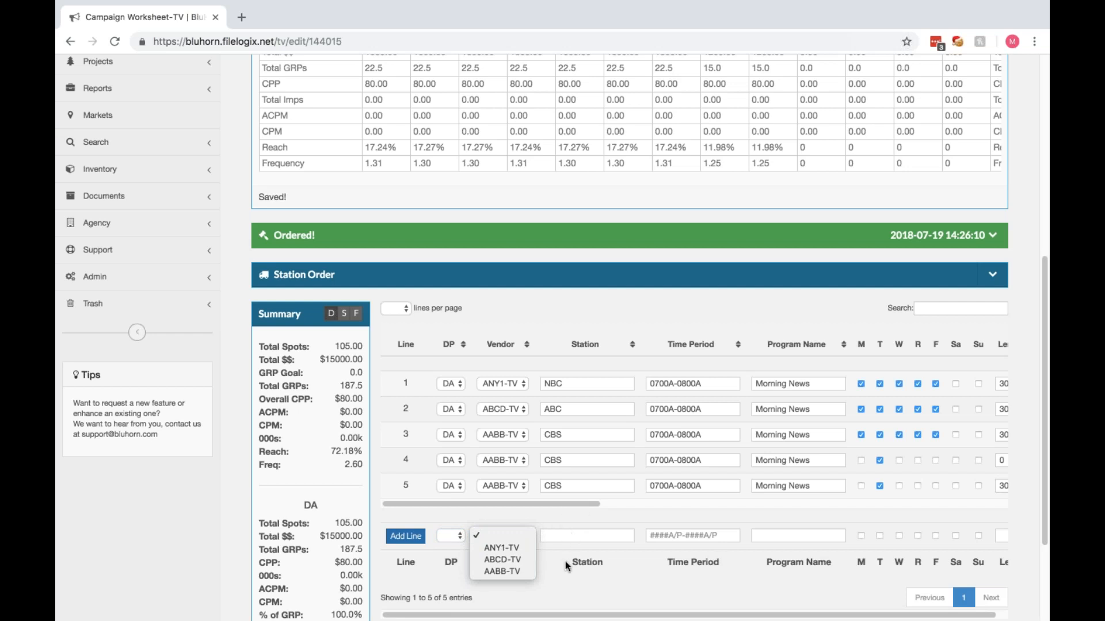
click(538, 562)
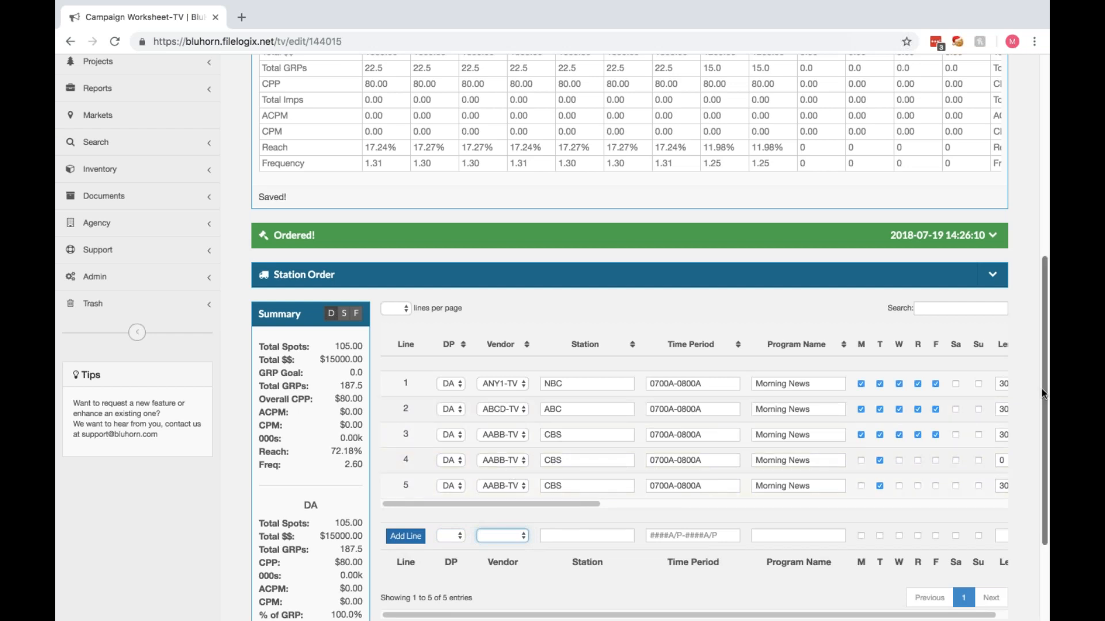
Step: Enable Use Grid Layout in the worksheet settings, save the changes, and collapse the side navigation
scroll(700, 125, up, 5)
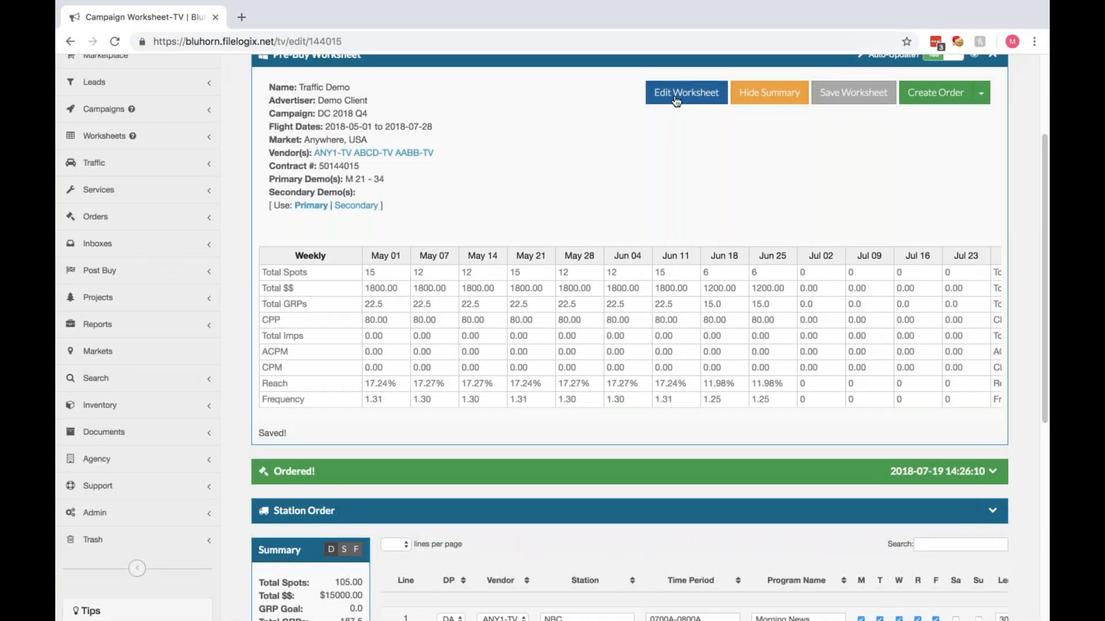
click(677, 102)
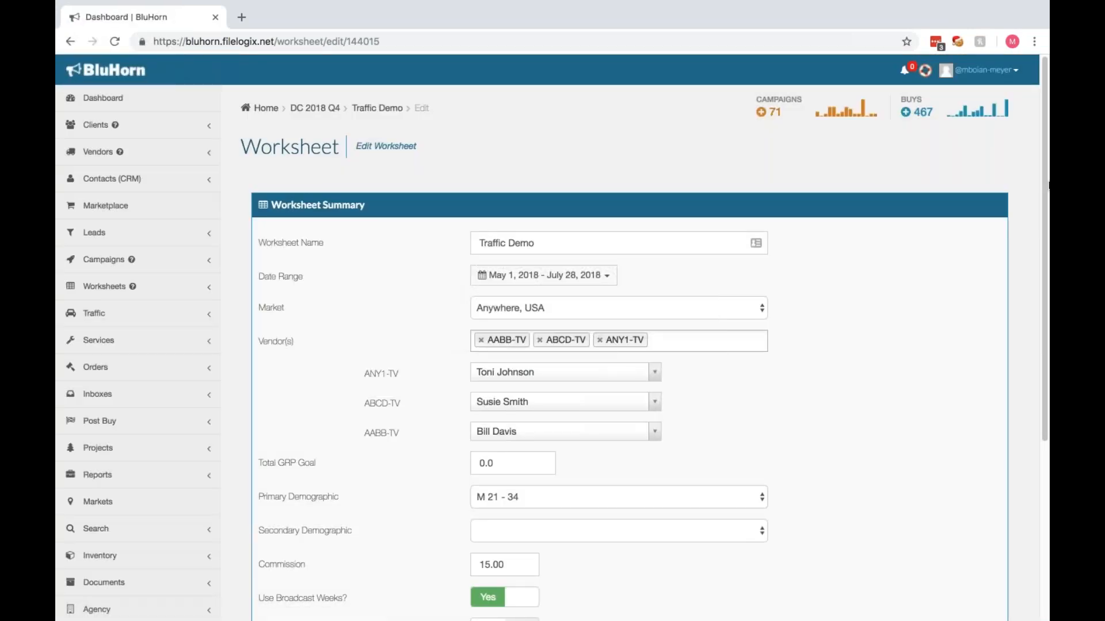
drag(1046, 182, 1029, 332)
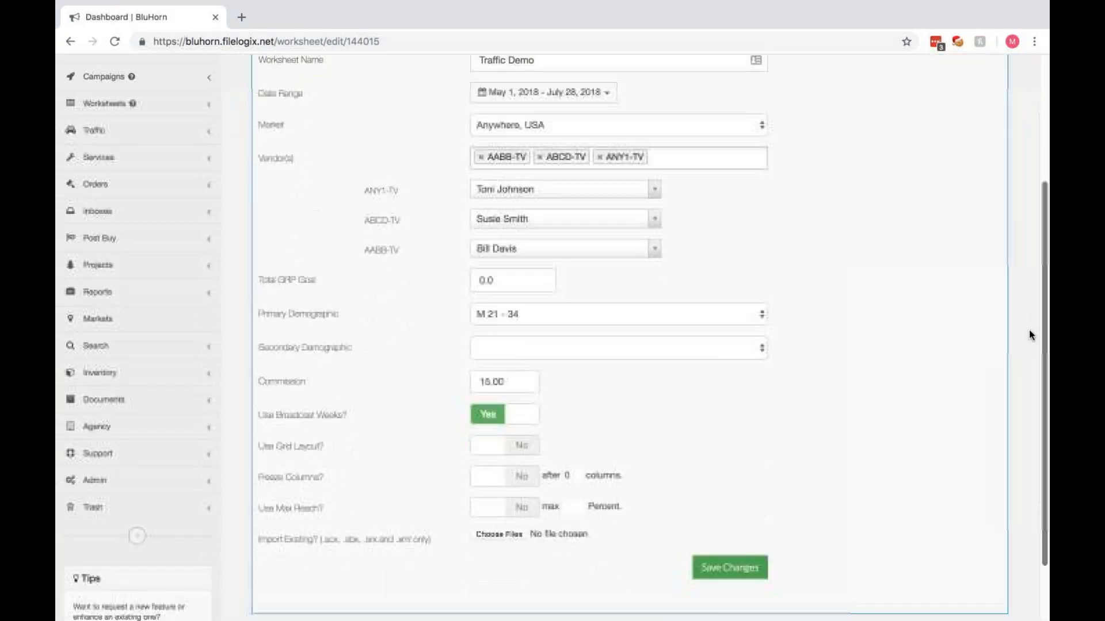
click(490, 409)
click(729, 534)
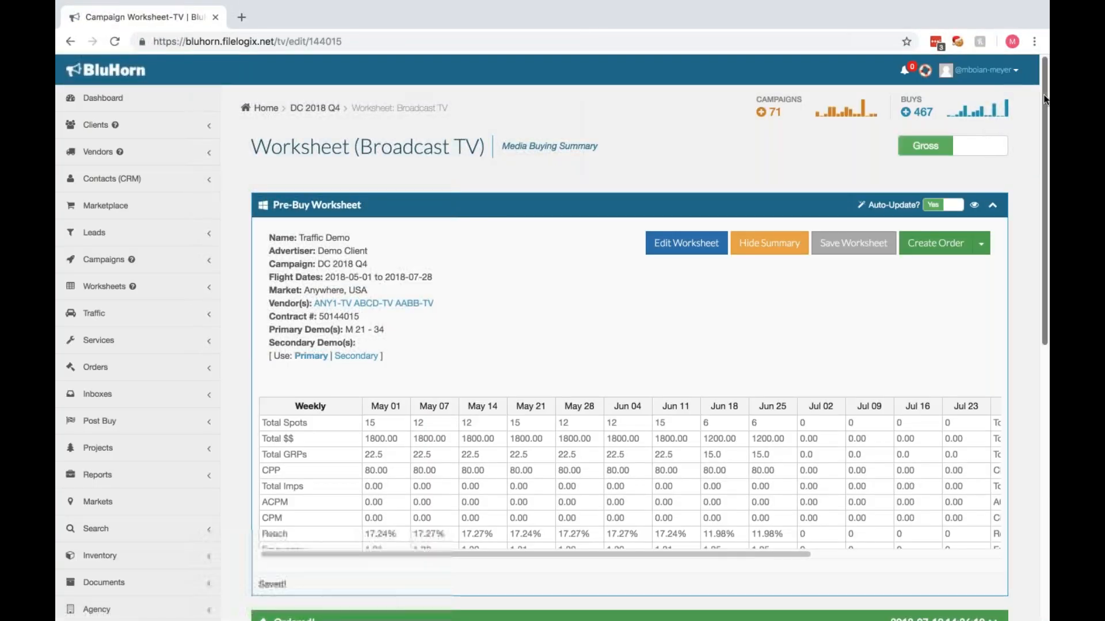
drag(1045, 99, 1047, 311)
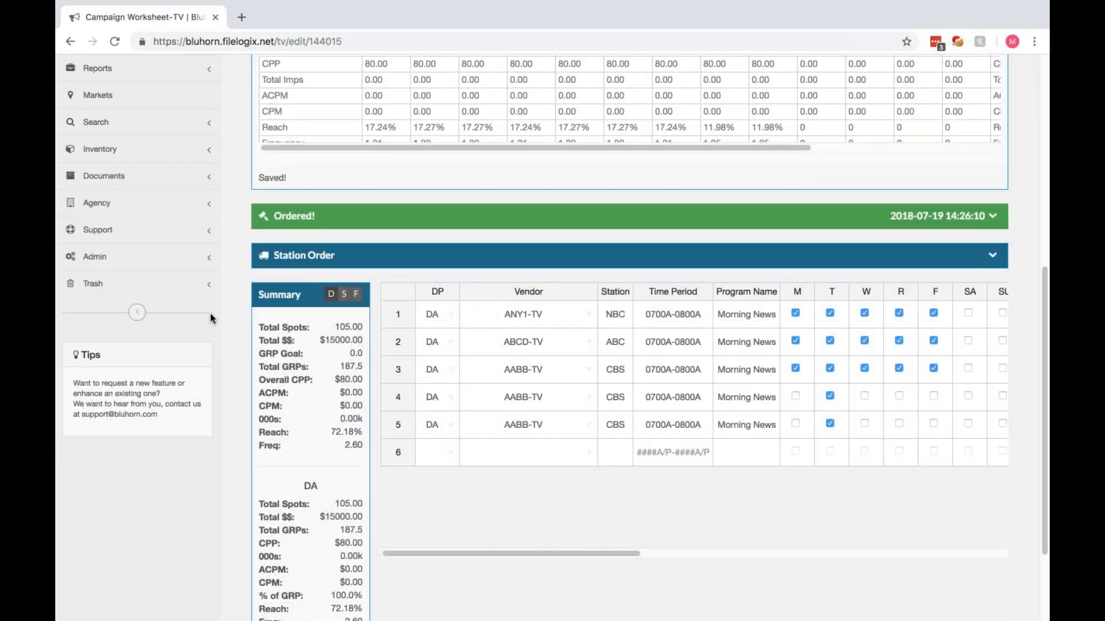
click(137, 314)
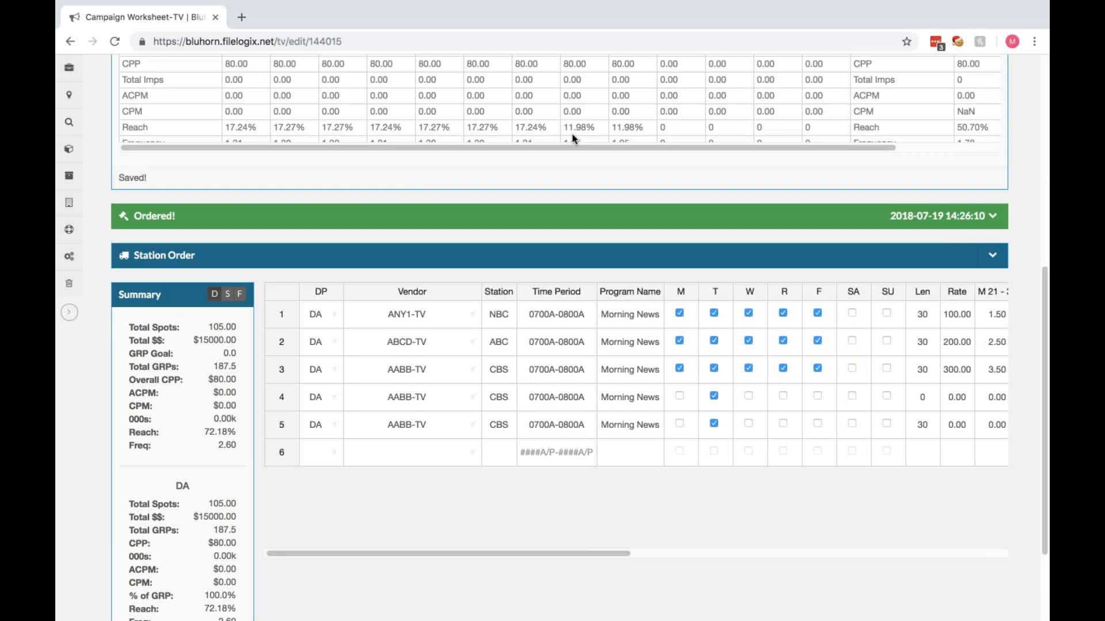
Step: Copy line 5's AABB-TV vendor down to line 6, and mark Monday for lines 5 and 6
click(461, 429)
drag(482, 439, 479, 460)
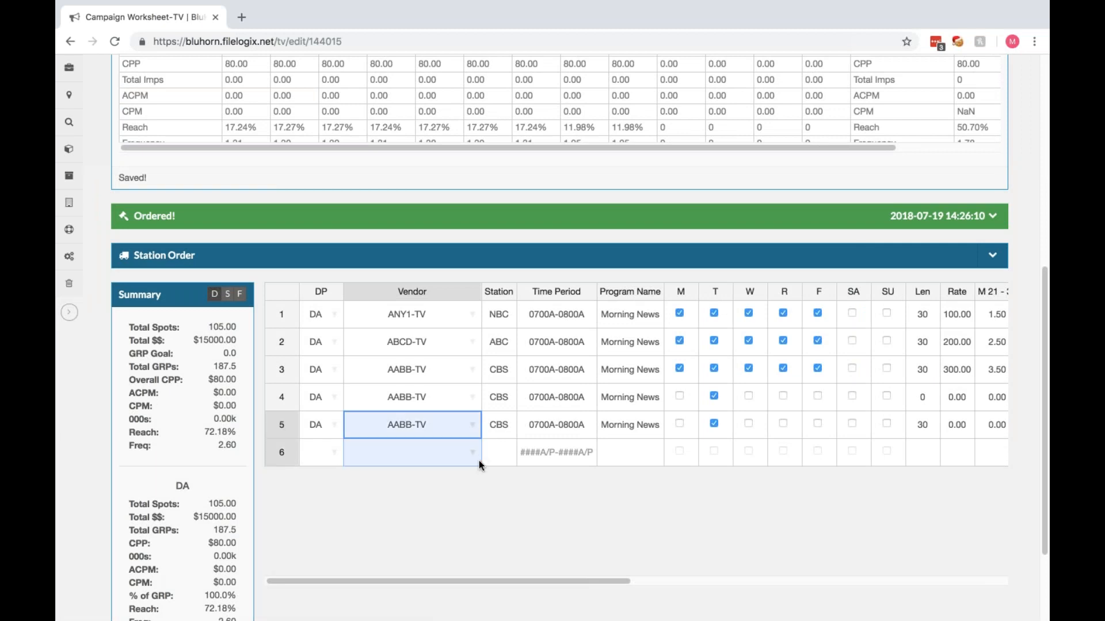
click(679, 424)
drag(697, 439, 690, 464)
Step: Fill line 5's 3 spots from May 01 across through May 28, and copy the May 07 spots down to line 6
drag(574, 579, 868, 581)
click(577, 432)
drag(592, 437, 714, 438)
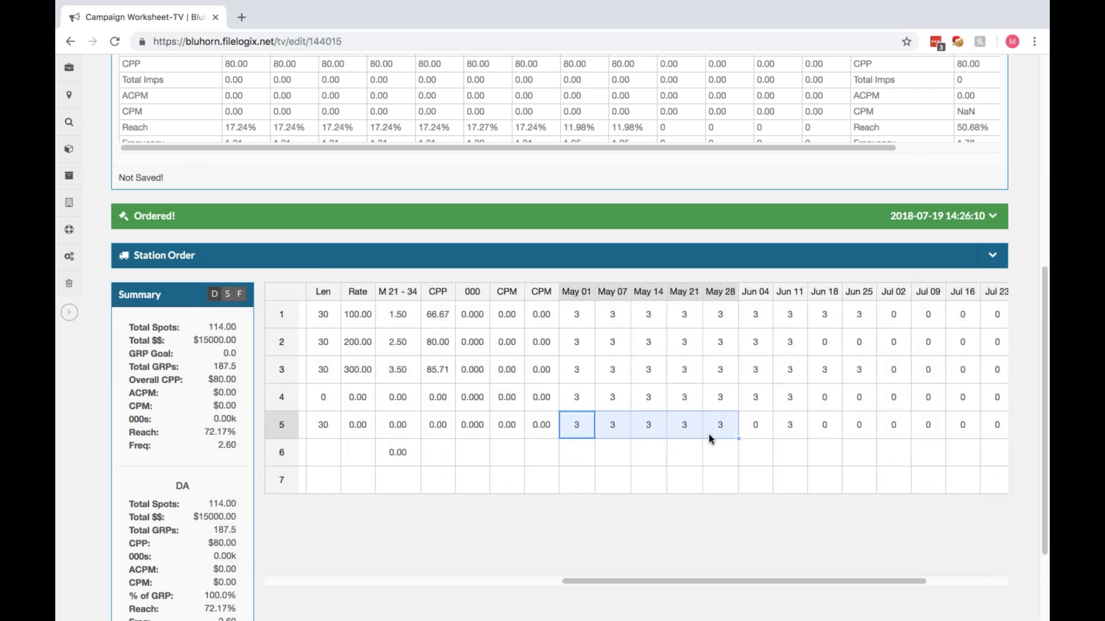
click(619, 436)
drag(631, 439, 630, 457)
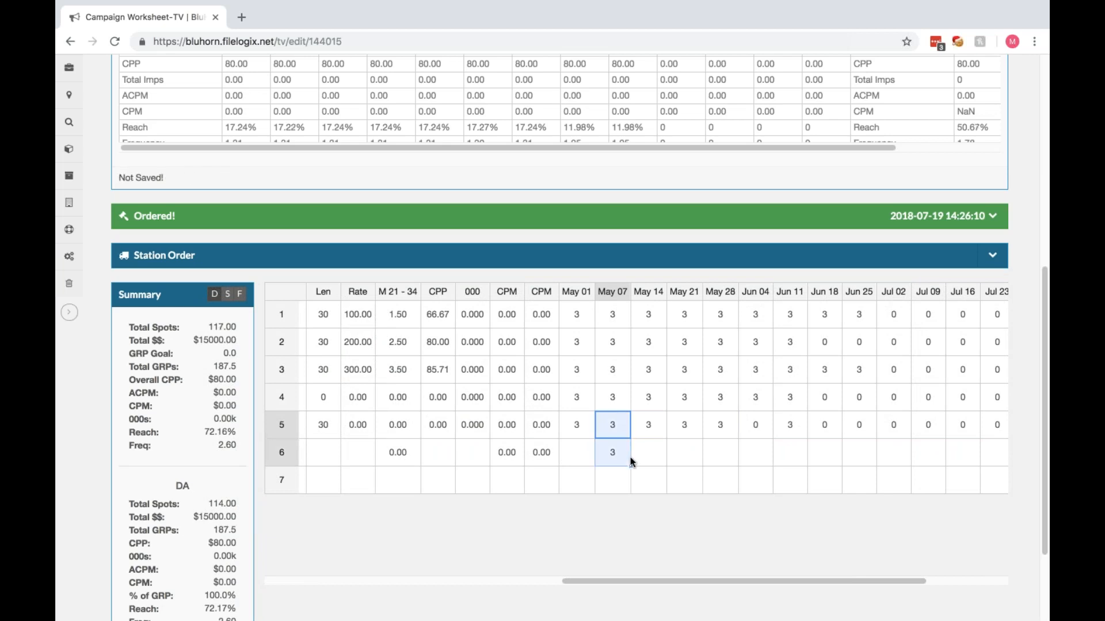
Step: Review the weekly and monthly totals in the Pre-Buy Worksheet table
drag(646, 581, 321, 575)
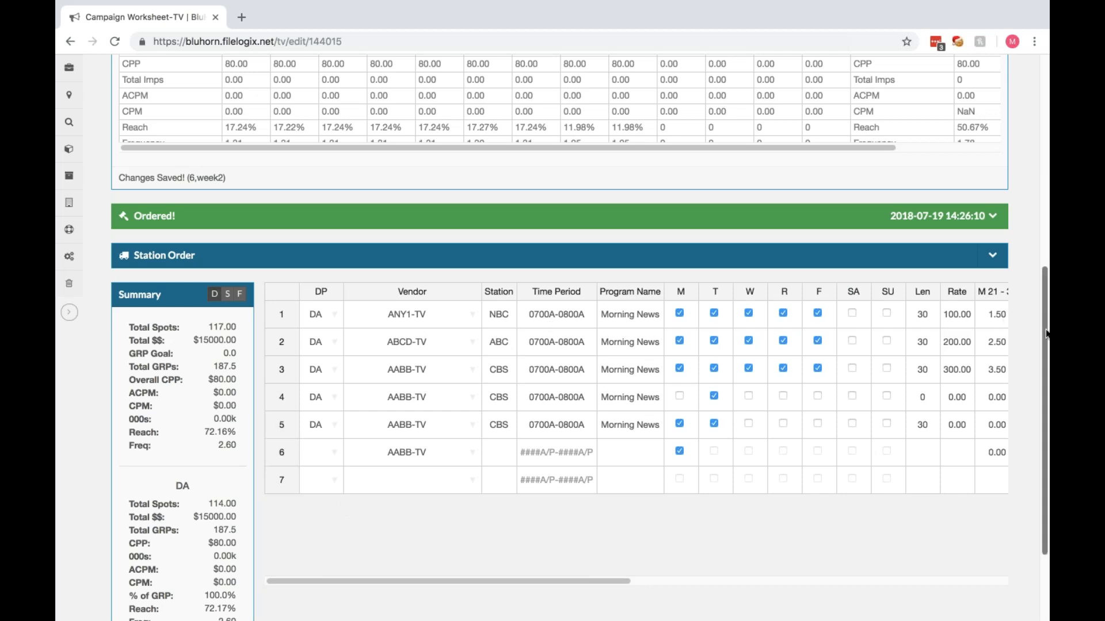
scroll(1044, 328, up, 1)
drag(1042, 327, 1042, 271)
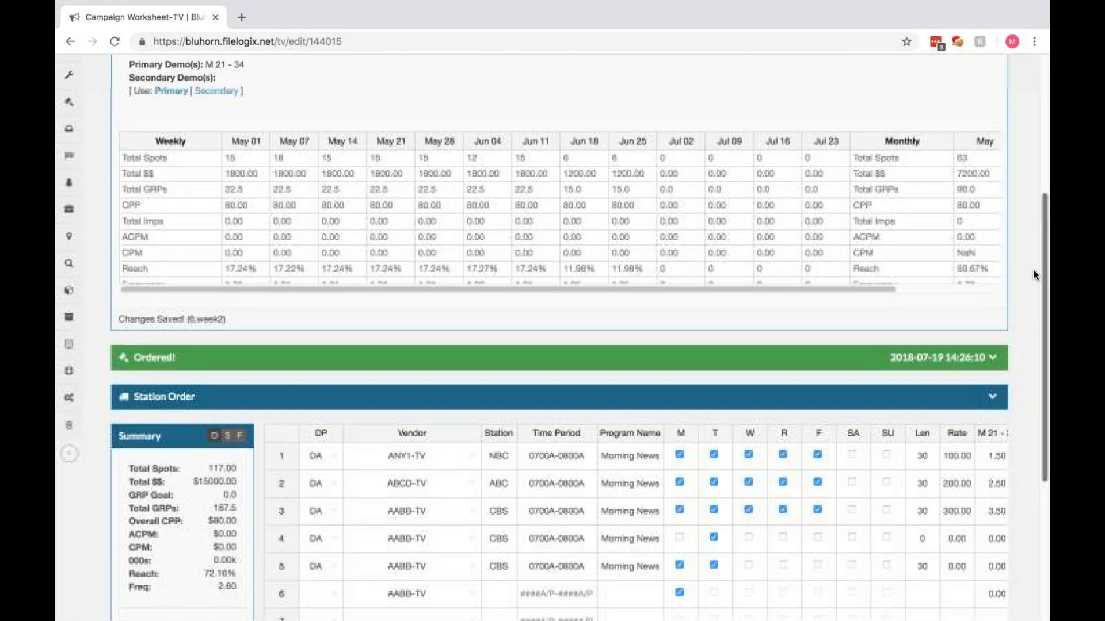
drag(172, 158, 713, 218)
drag(600, 289, 821, 283)
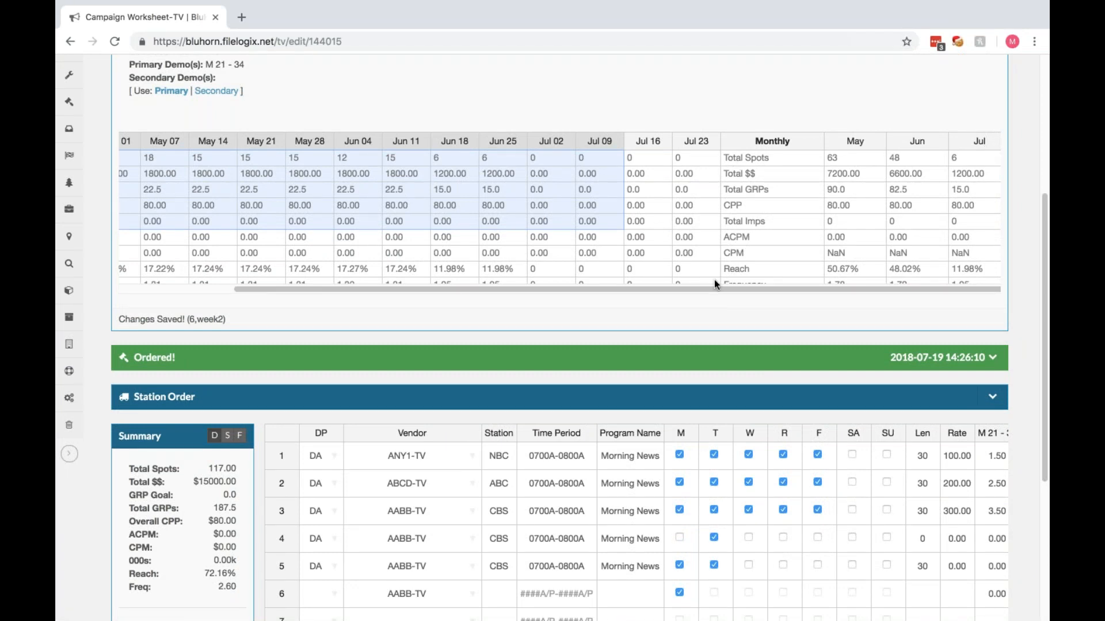
drag(713, 286, 524, 296)
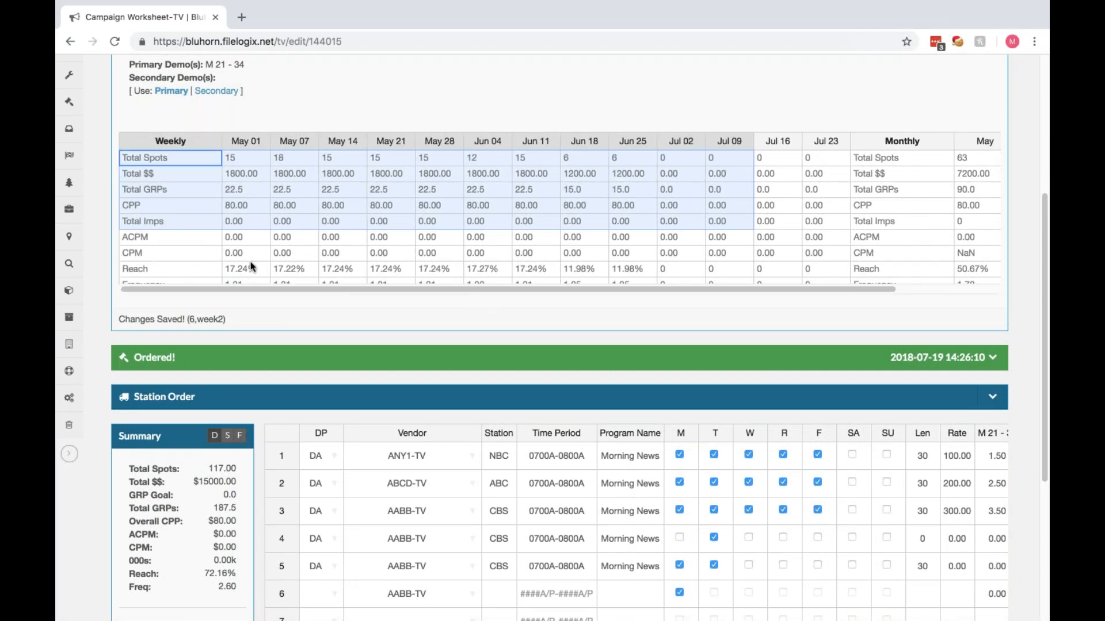
click(185, 252)
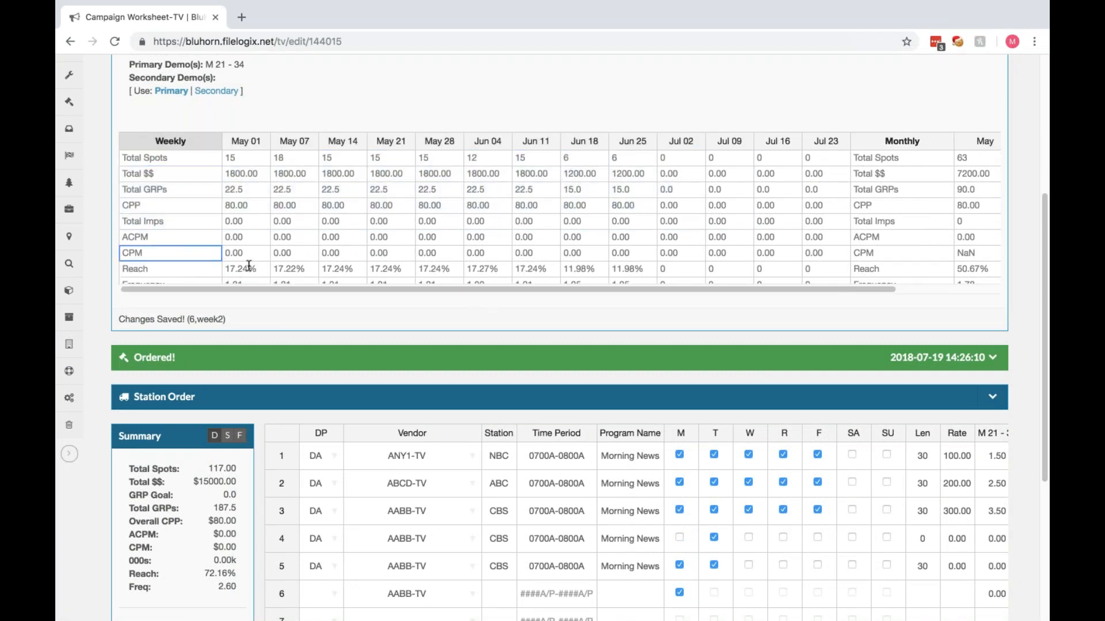
Step: Examine the overall totals and the DA daypart figures in the station order summary, including % of GRP, reach and frequency
drag(129, 466, 240, 592)
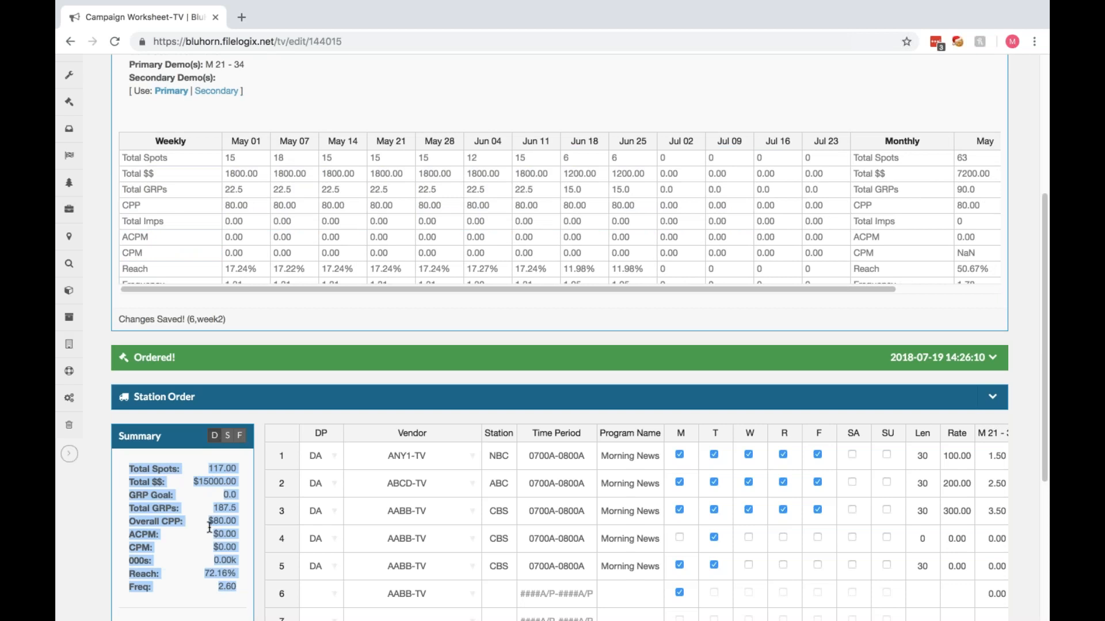
drag(1046, 220, 1043, 308)
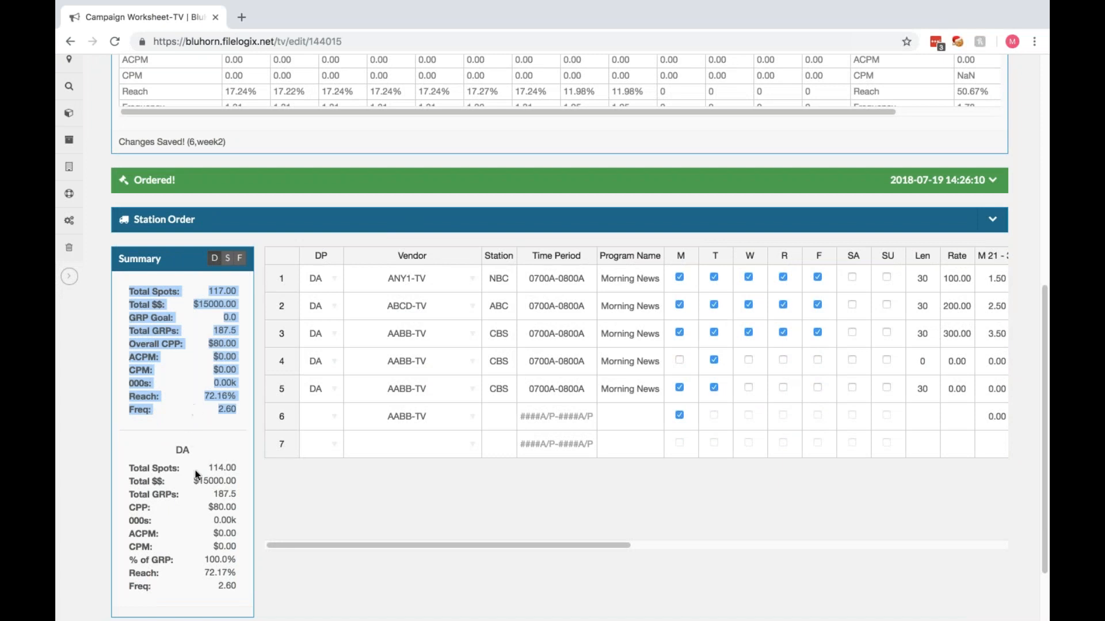
drag(128, 464, 226, 586)
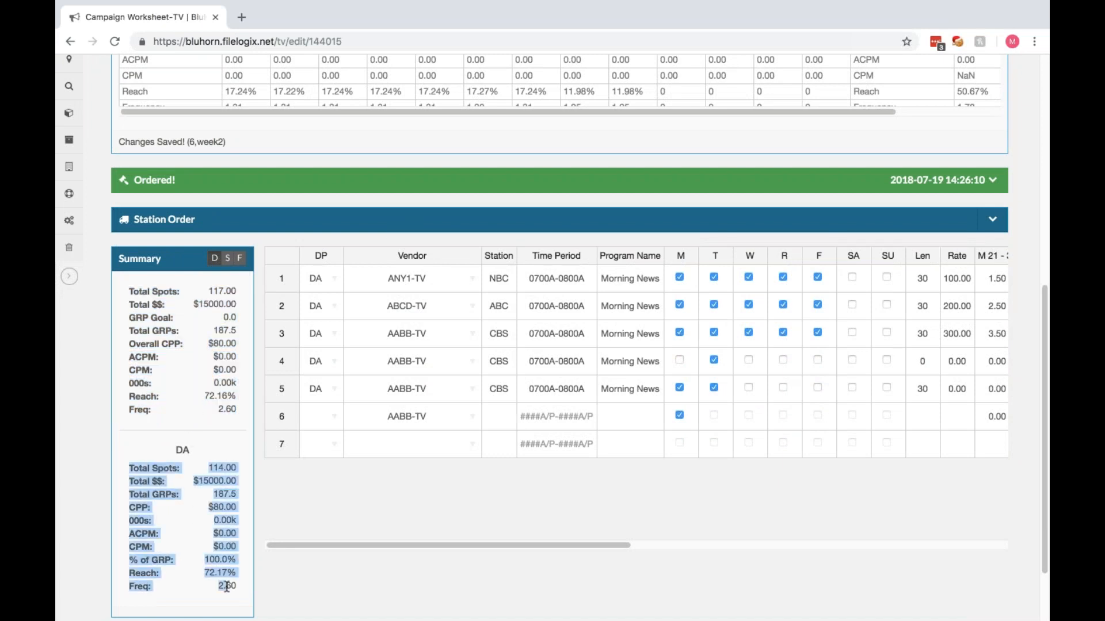
click(199, 591)
scroll(199, 592, down, 1)
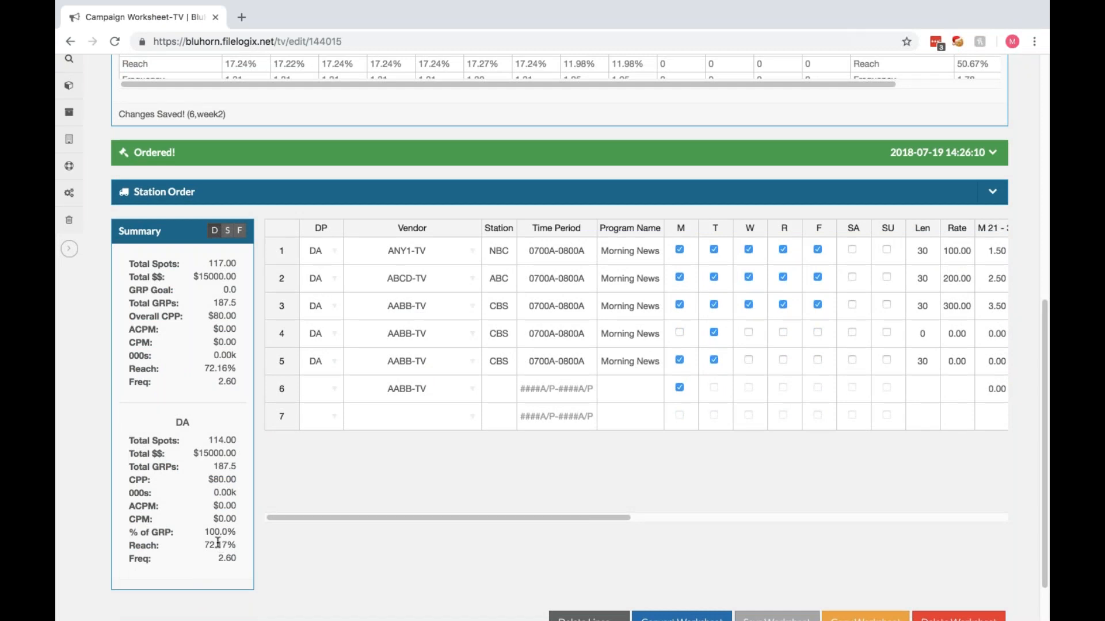
drag(198, 532, 239, 530)
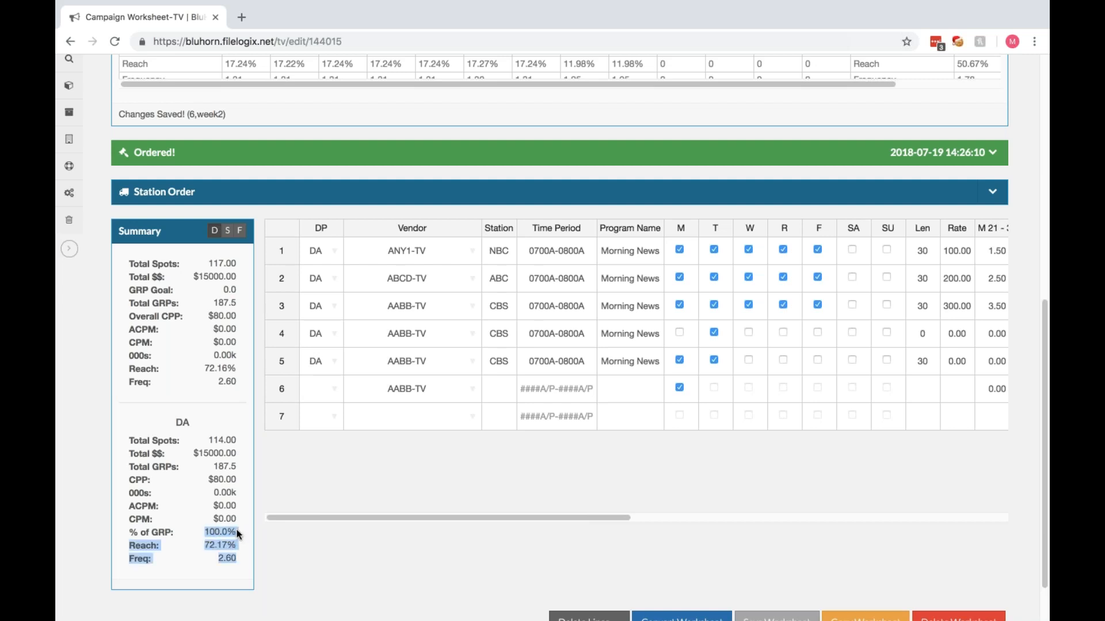
Step: View the summary in its S and F breakdowns and return it to the D breakdown
click(230, 232)
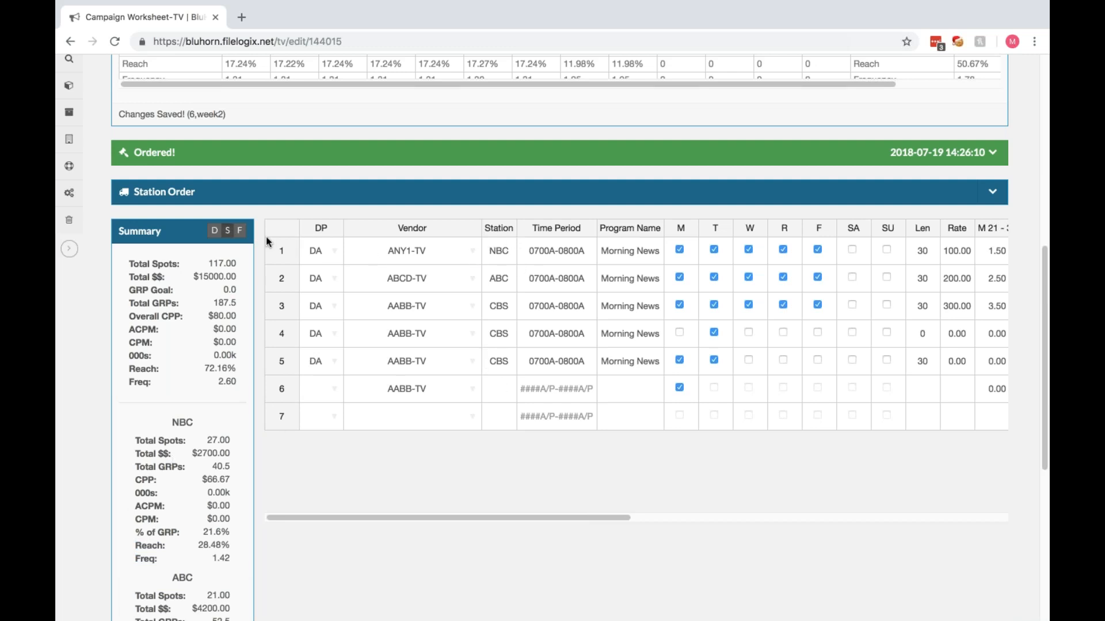
click(242, 233)
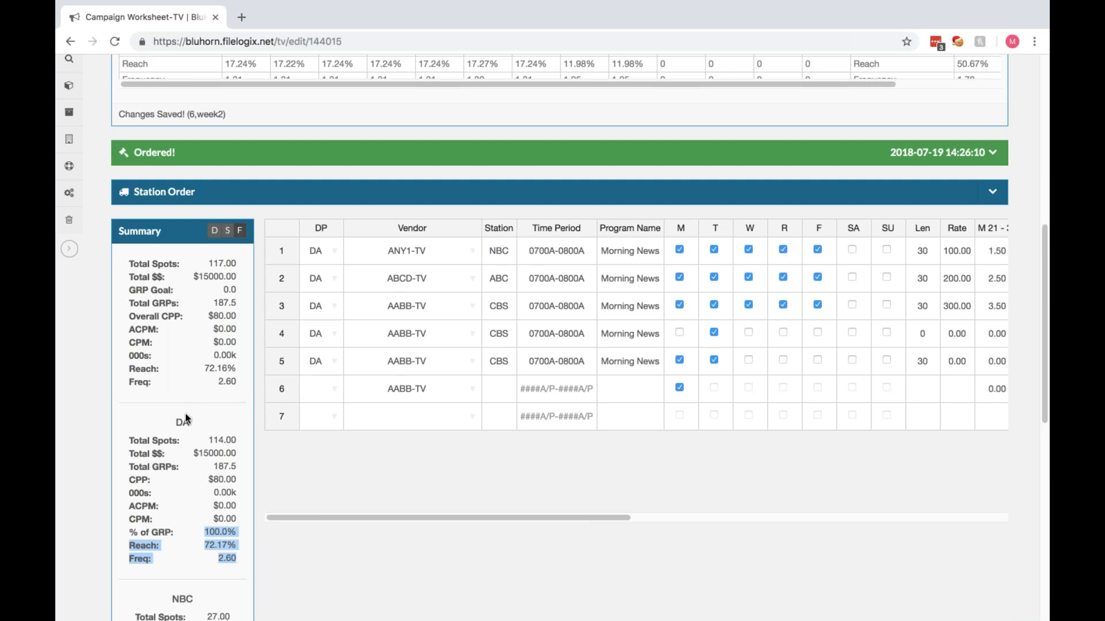
drag(175, 420, 208, 545)
click(214, 235)
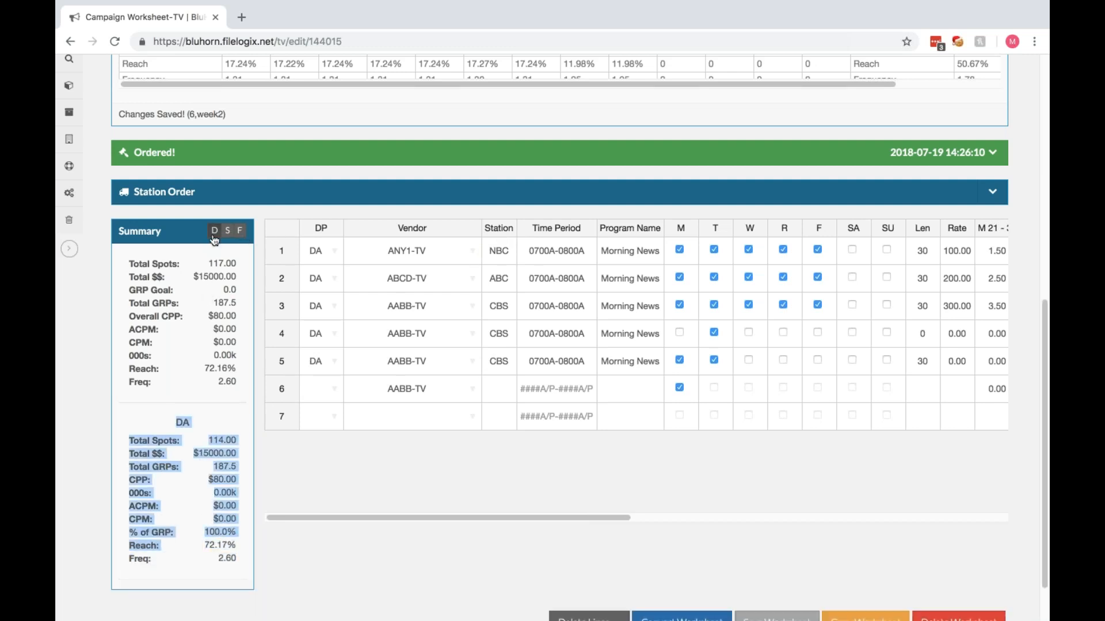
Step: Set line 4's length to 30 and its rate to 150 in the station order grid
drag(403, 518, 700, 530)
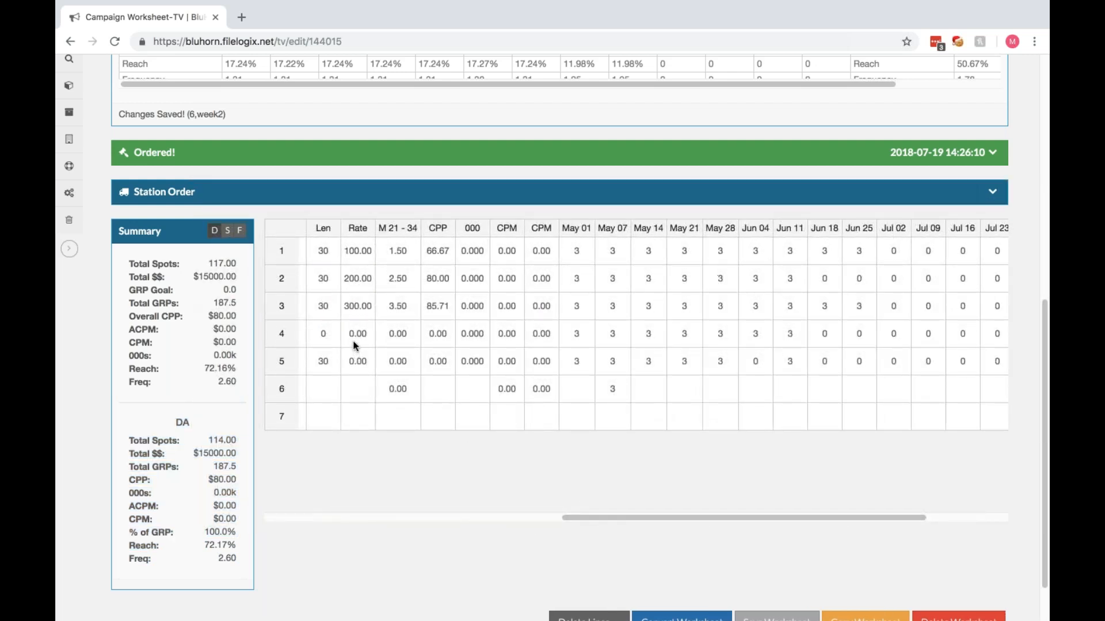
click(327, 331)
text(3)
key(Tab)
text(150)
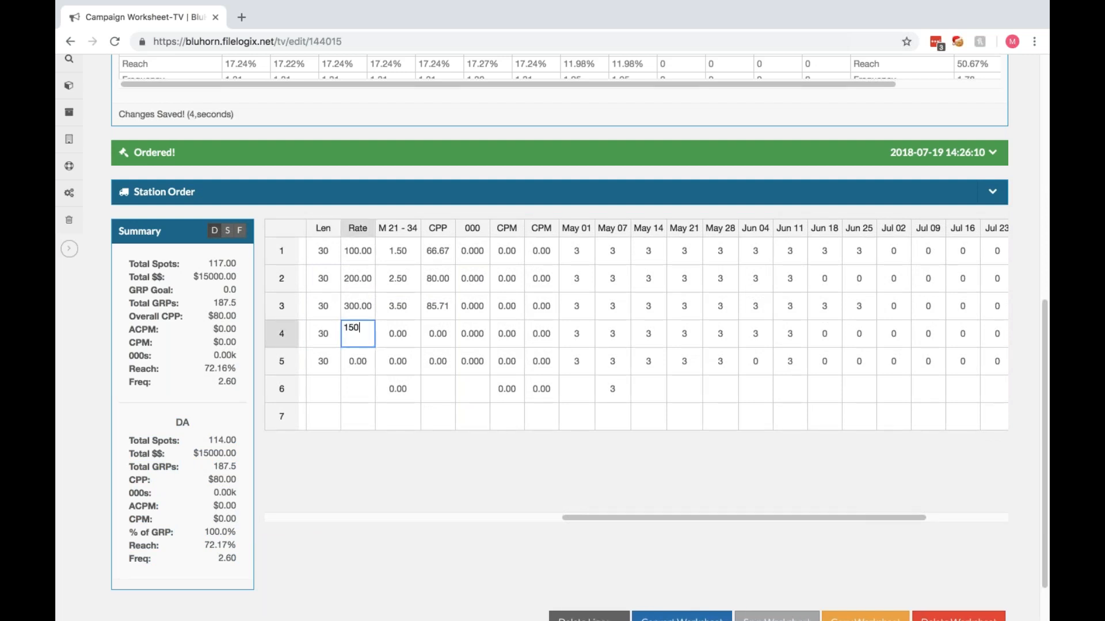
key(Tab)
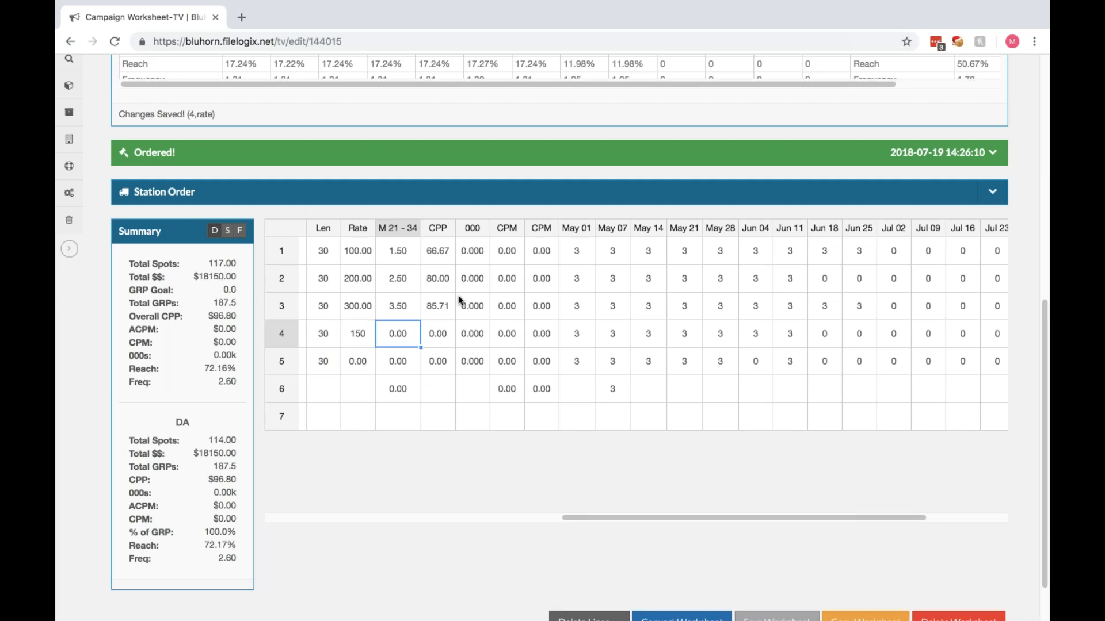
Step: Set the 000 impressions value of line 1 to 250
click(473, 253)
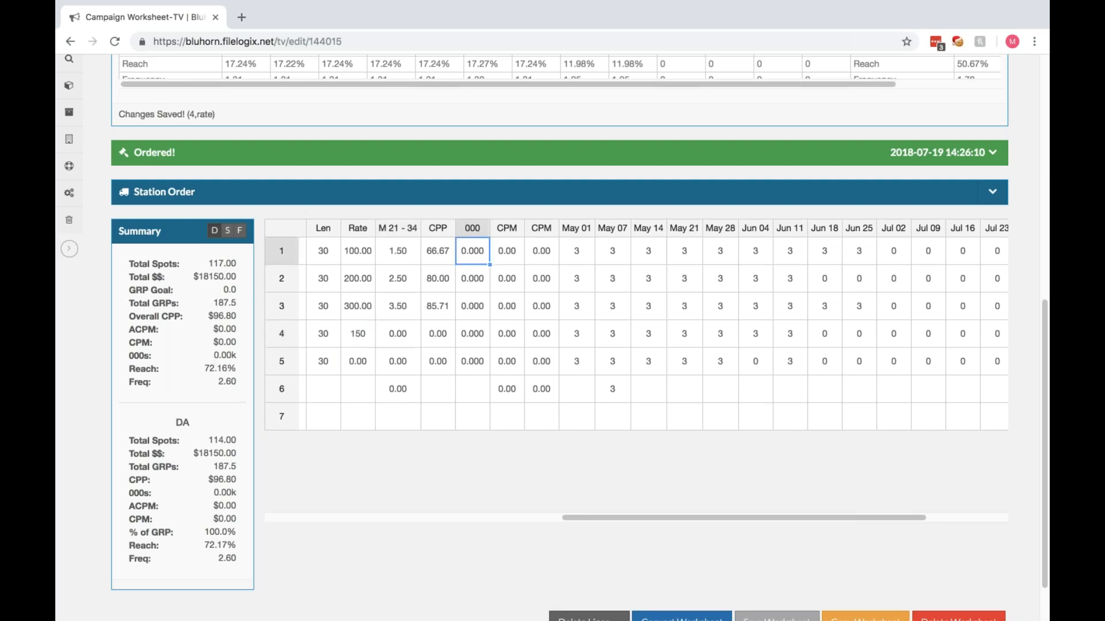
text(250)
key(Tab)
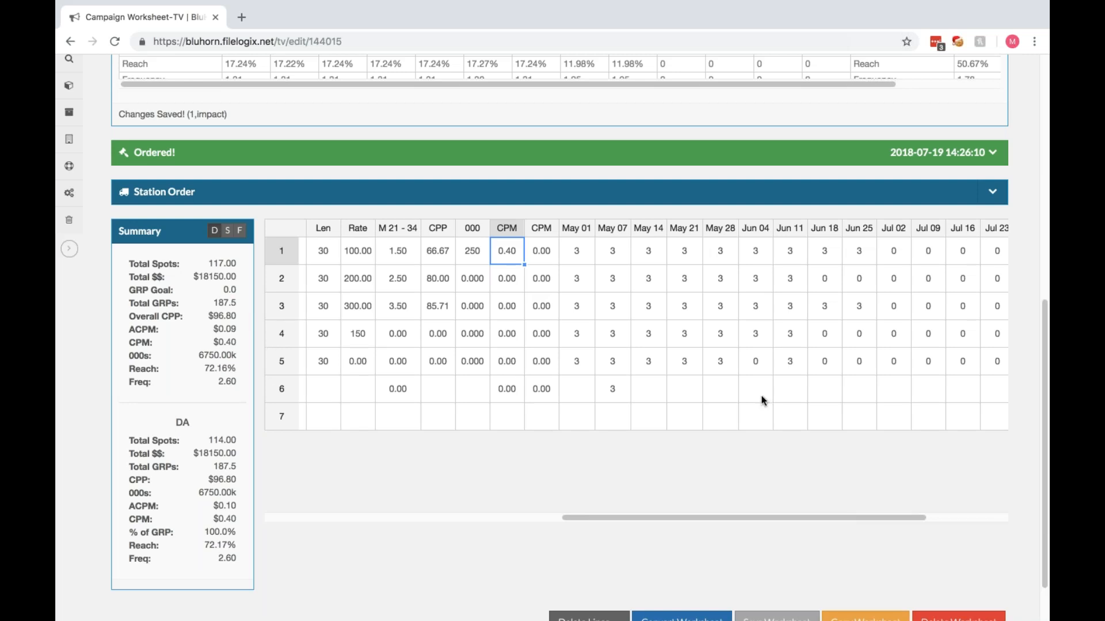
Step: Look at the worksheet's order actions and Import File dialog, closing the dialog without choosing a file
drag(1042, 370, 1041, 226)
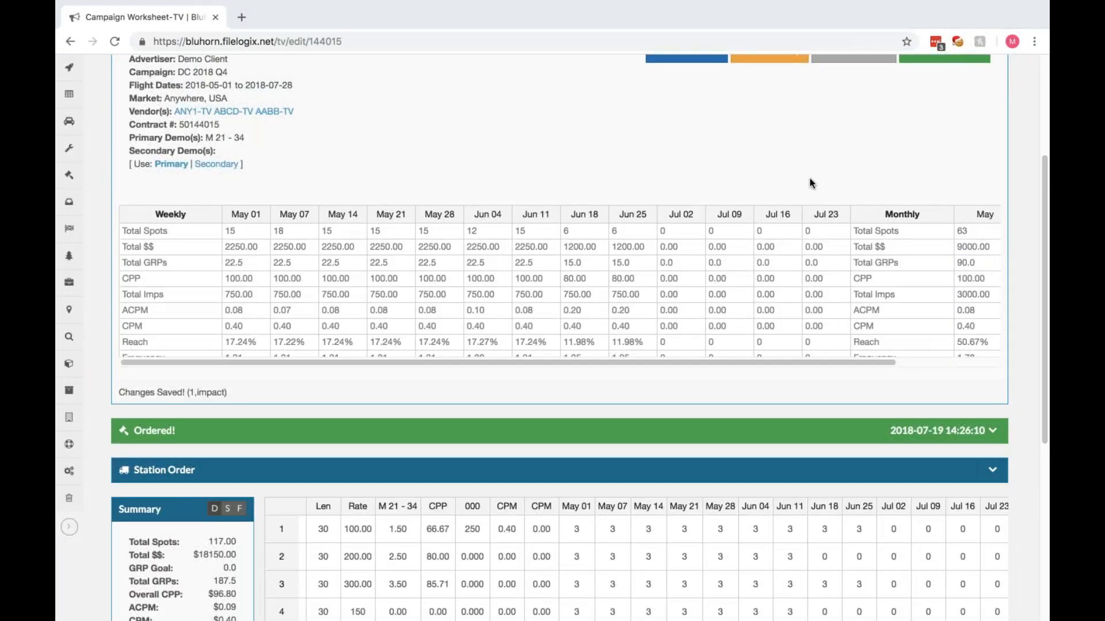
drag(1047, 163, 1042, 115)
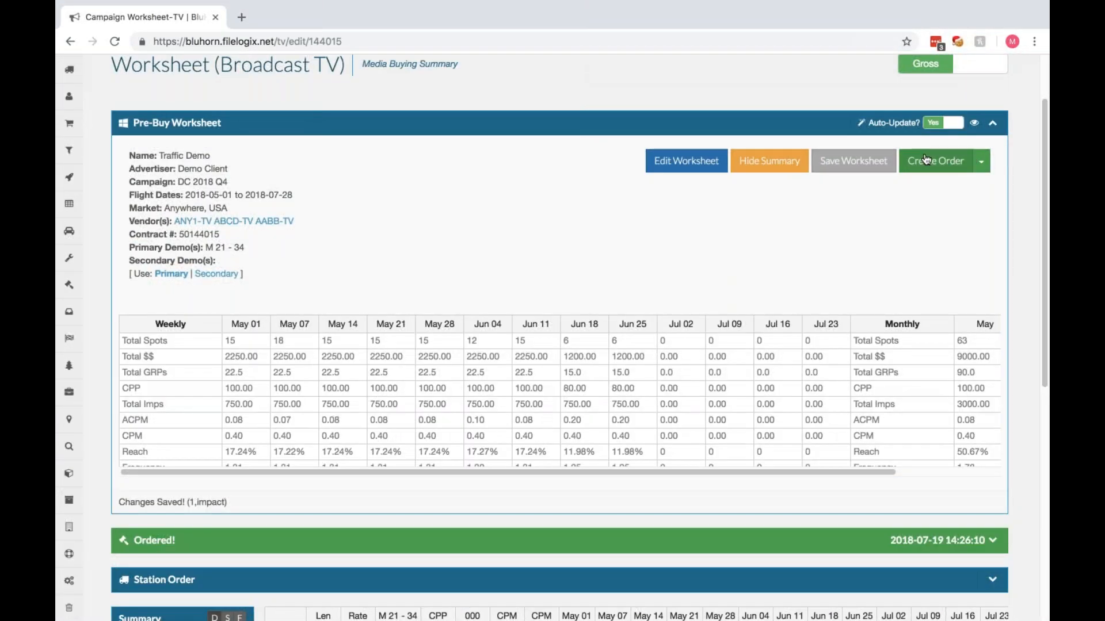
click(982, 163)
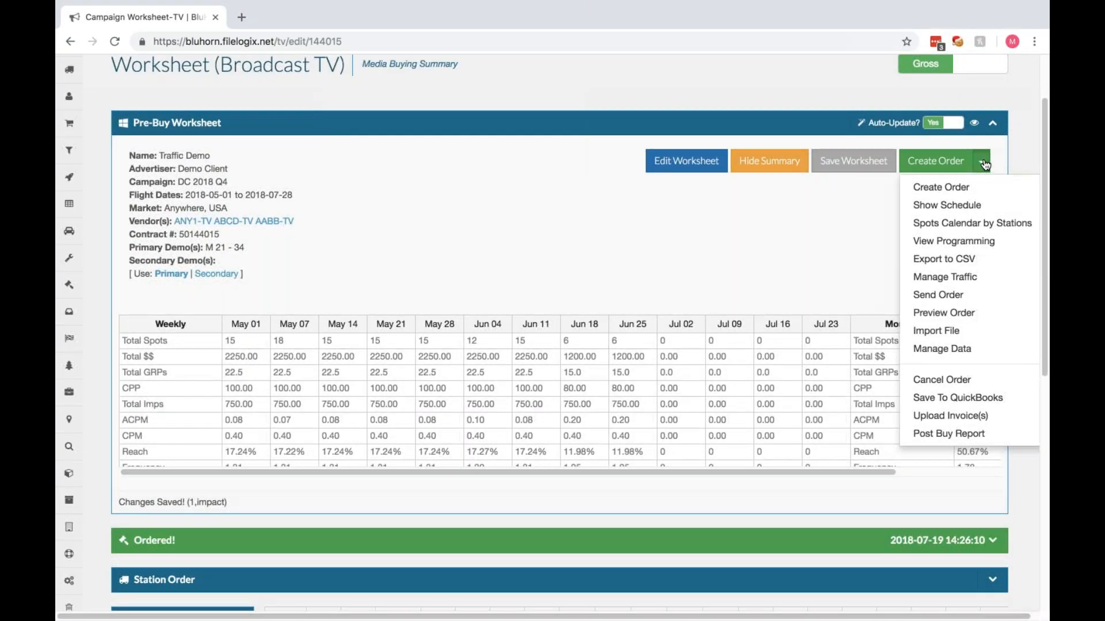
click(958, 330)
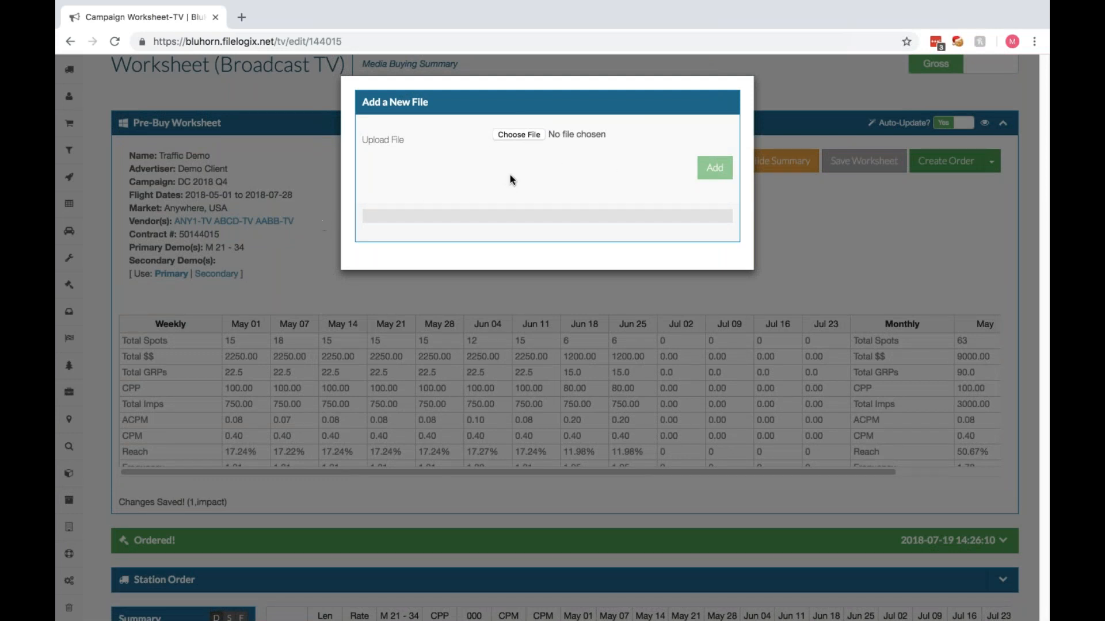
click(448, 294)
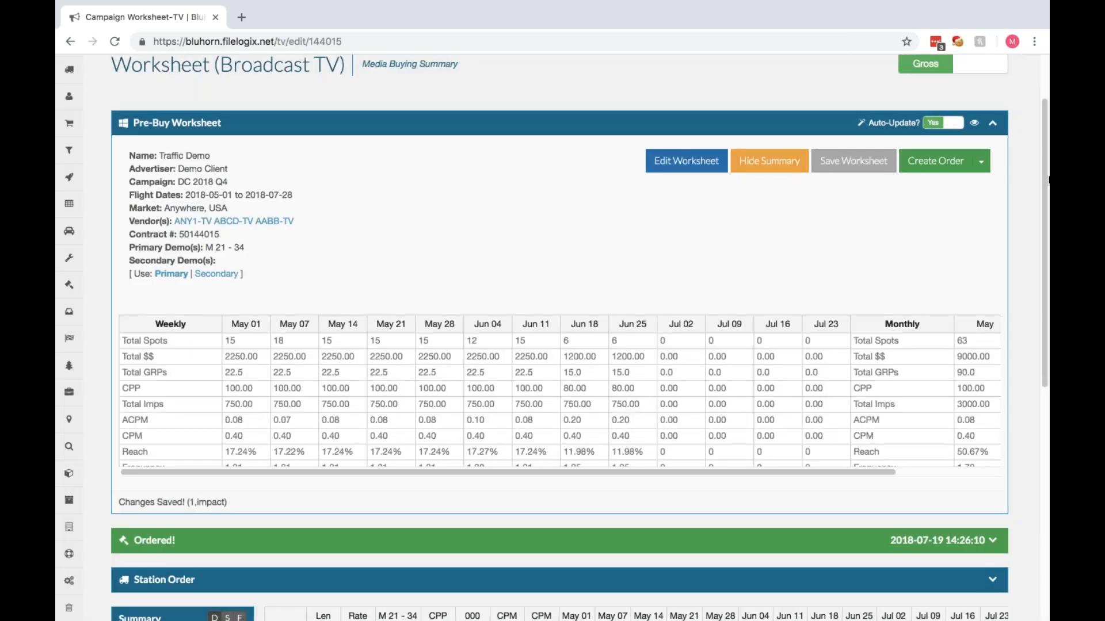
Step: Move through the cells of line 6 in the station order grid, ending on its May 14 cell
drag(1041, 184, 1041, 357)
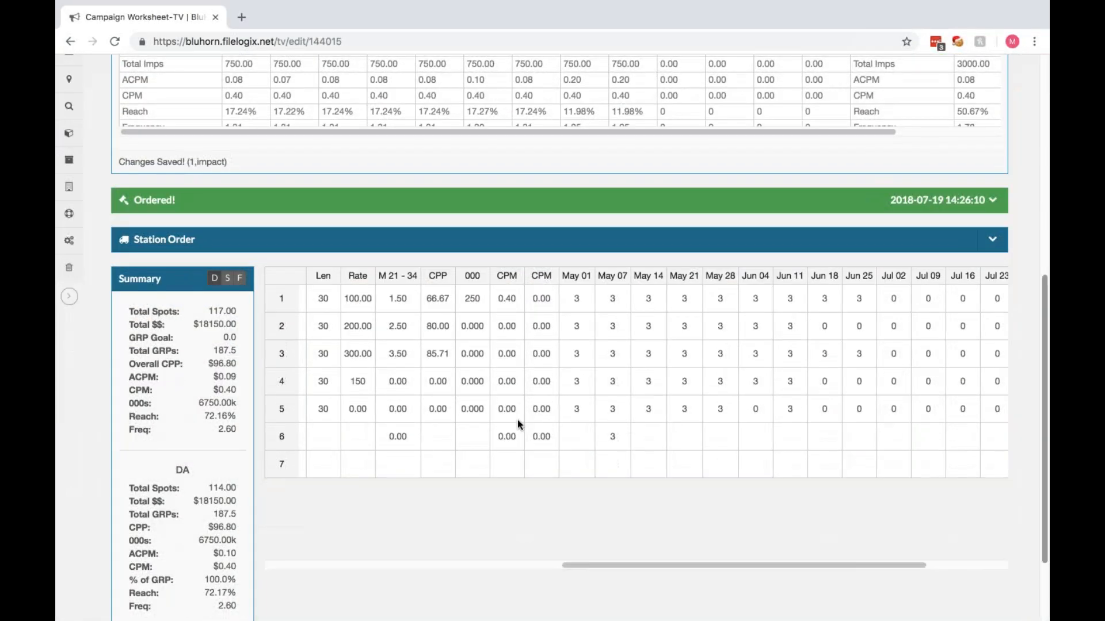
click(444, 446)
key(Left)
key(Left)
key(Right)
key(Right)
key(Right)
key(Right)
key(Right)
key(Right)
key(Right)
key(Right)
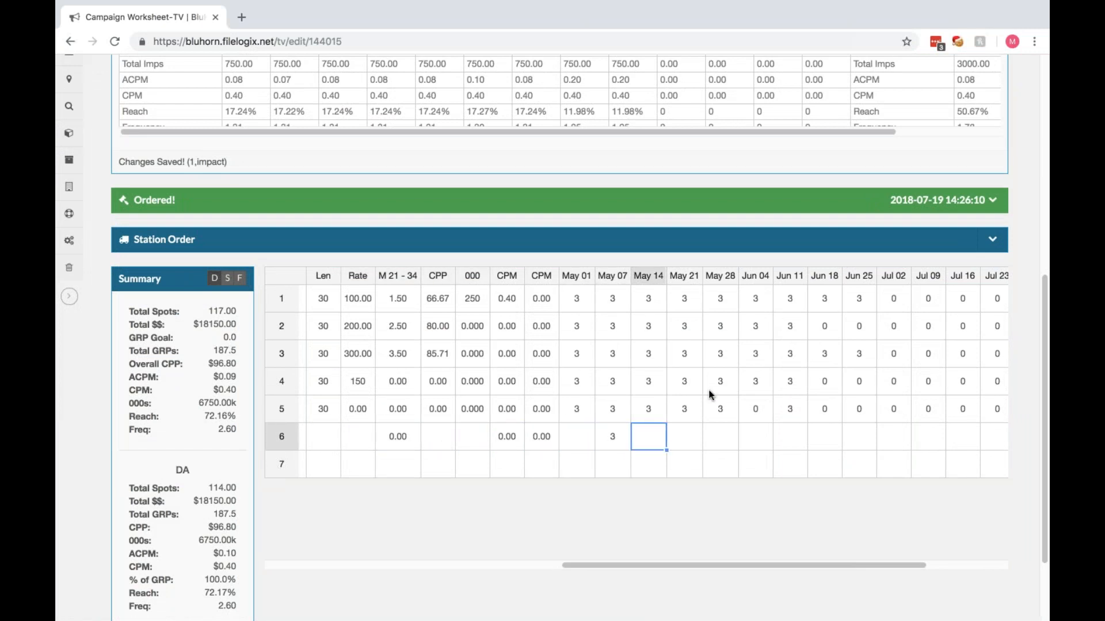
Step: Go to line 1's Comments cell in the station order grid and mark lines 1 and 2 for copying
drag(829, 565, 972, 565)
click(882, 307)
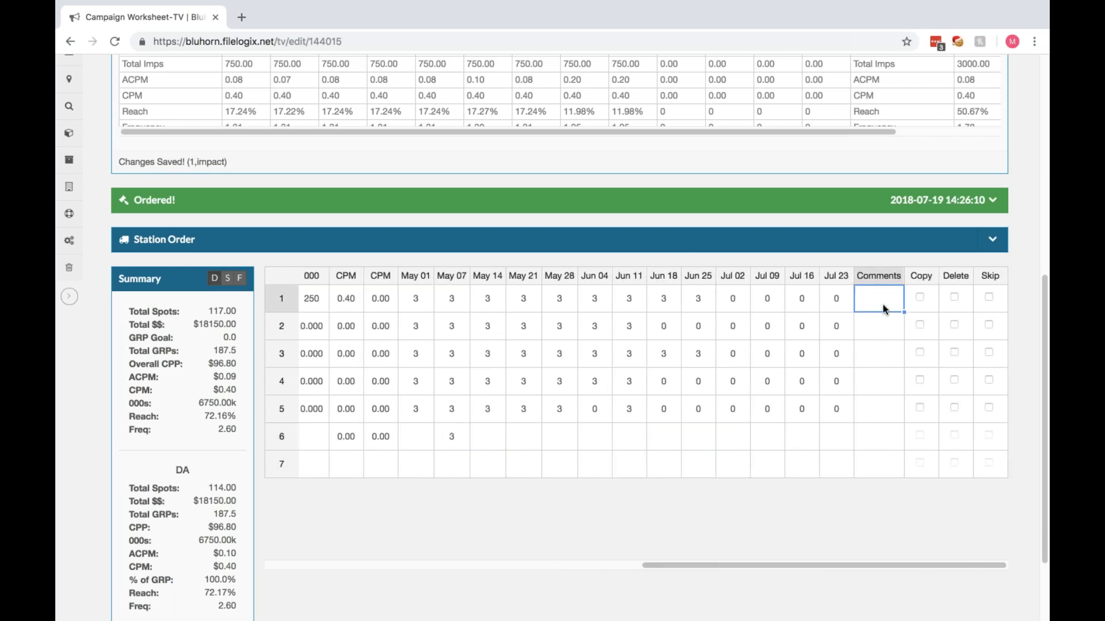
click(918, 299)
click(920, 326)
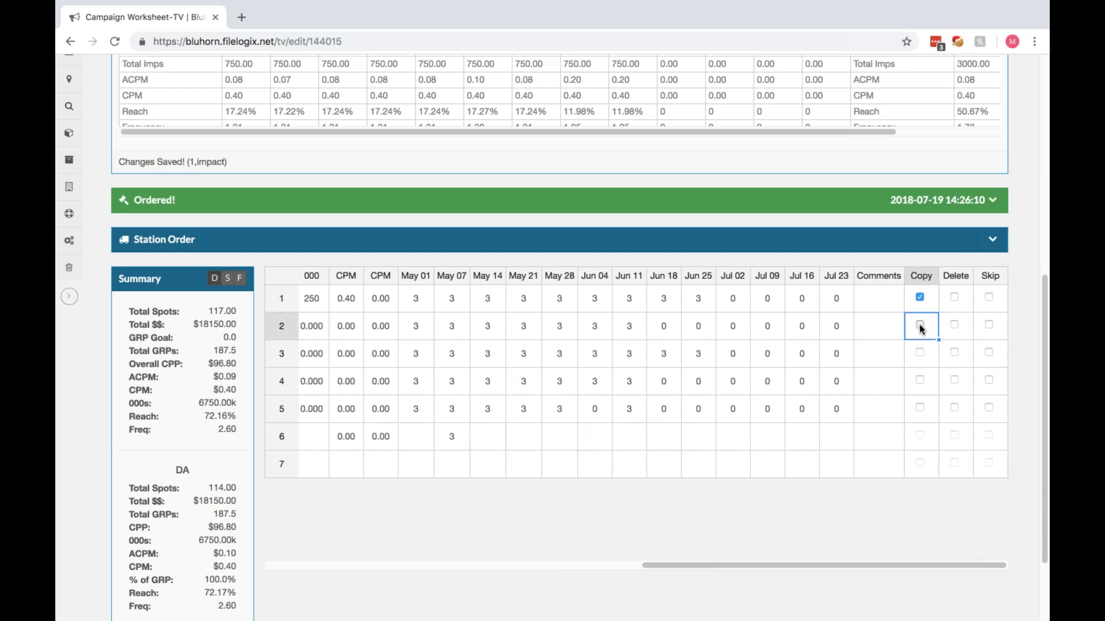
Step: Check the worksheet actions below the station order grid and clear the copy marks on lines 2 and 1
drag(1041, 326, 1046, 454)
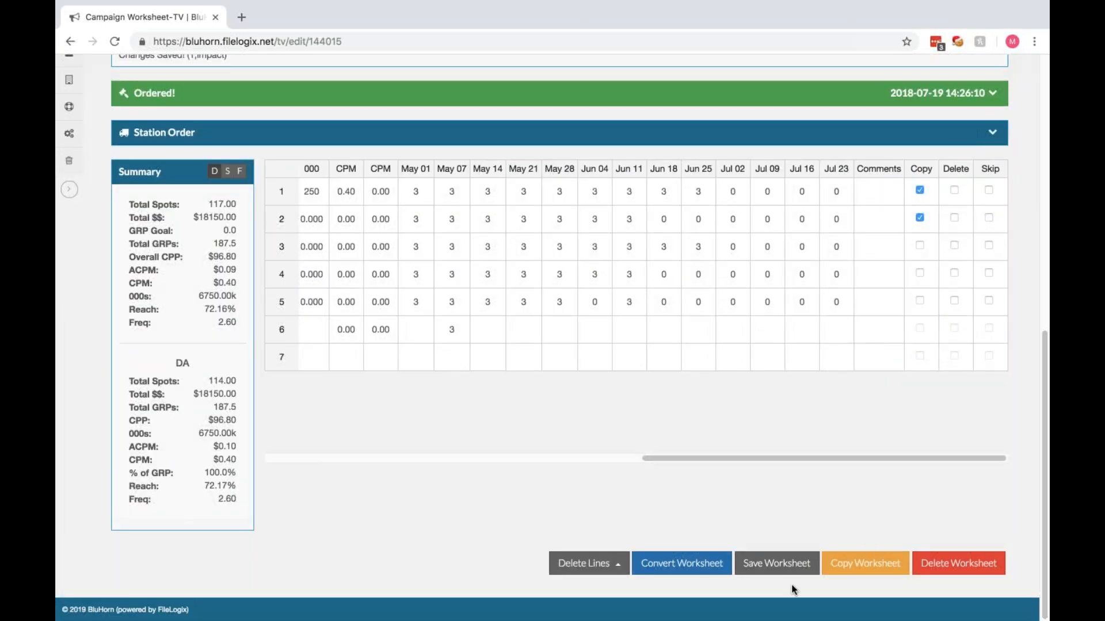
click(921, 218)
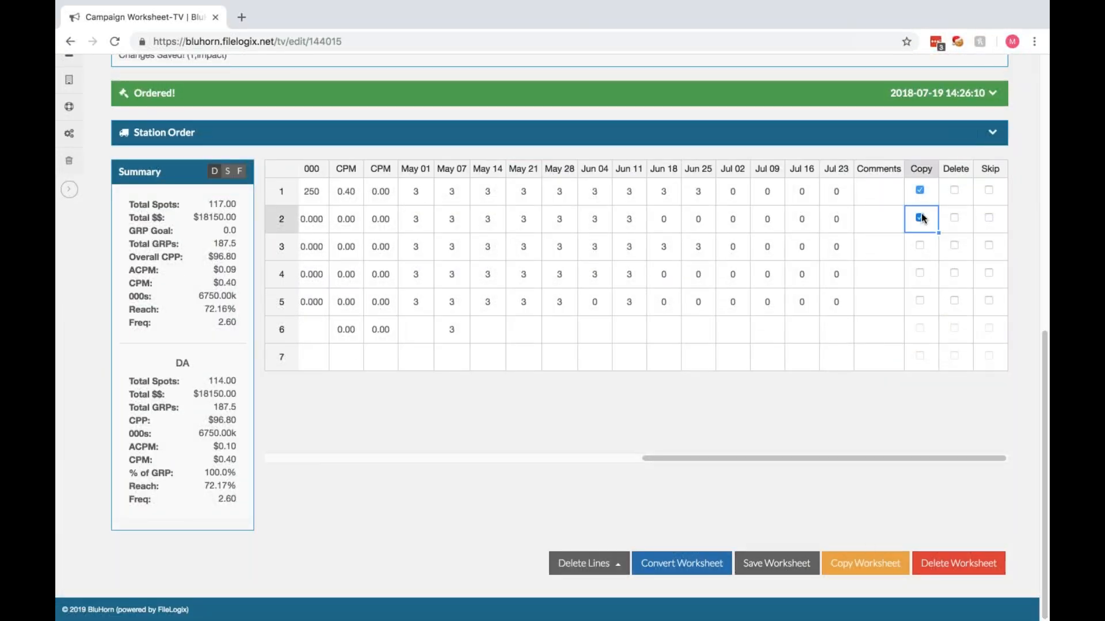
click(919, 189)
Step: Review the order actions available for the pre-buy worksheet, then close the list without choosing one
drag(905, 458, 517, 450)
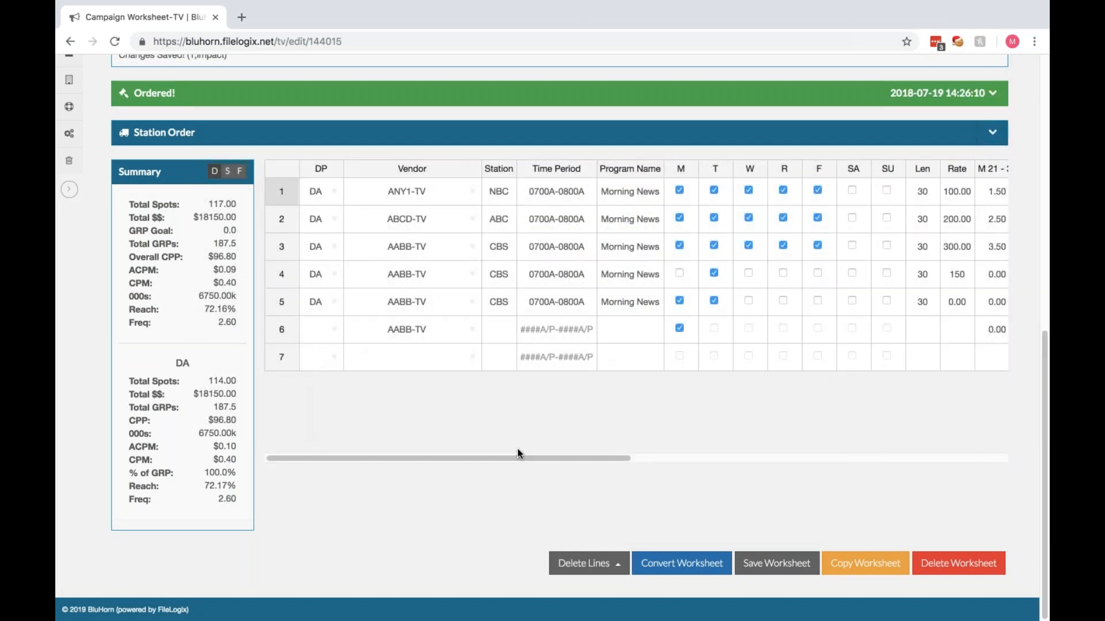
drag(1044, 349, 1047, 122)
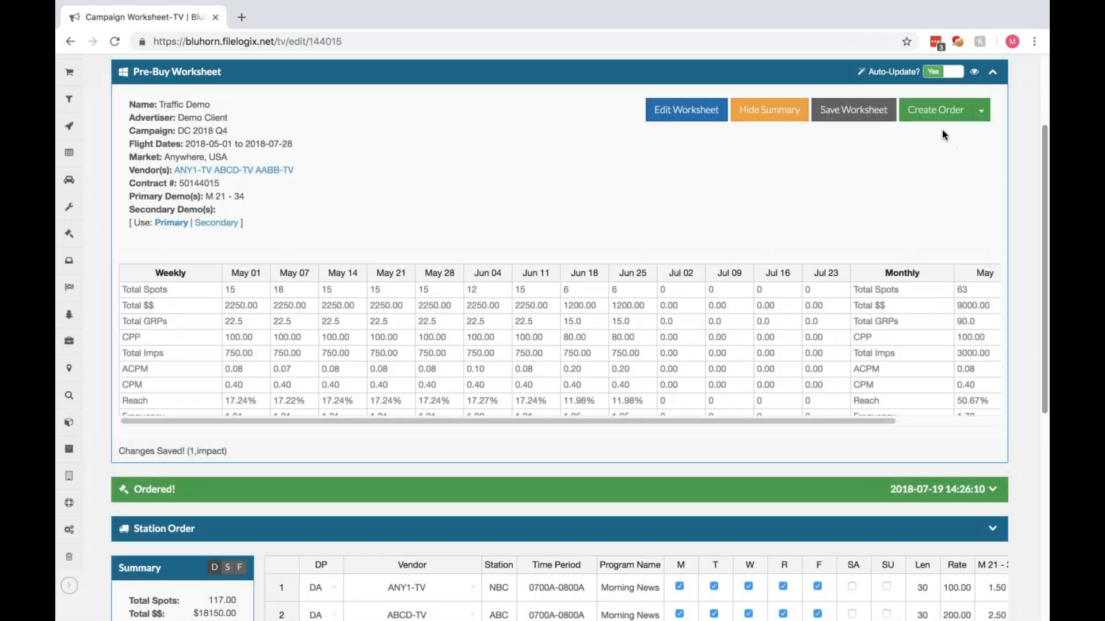
click(983, 112)
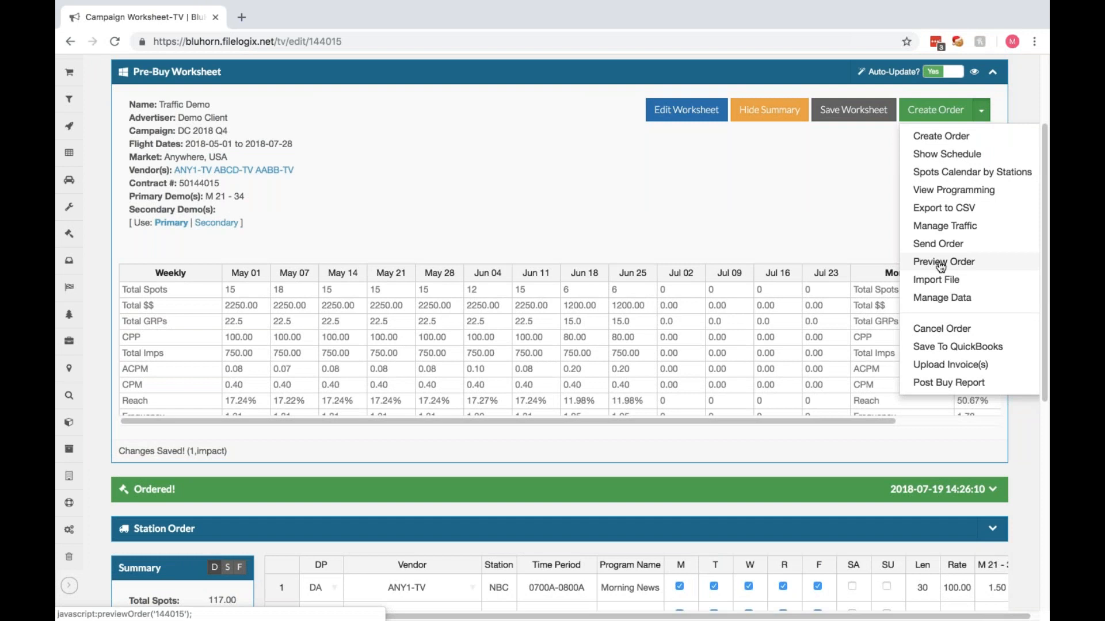
click(884, 222)
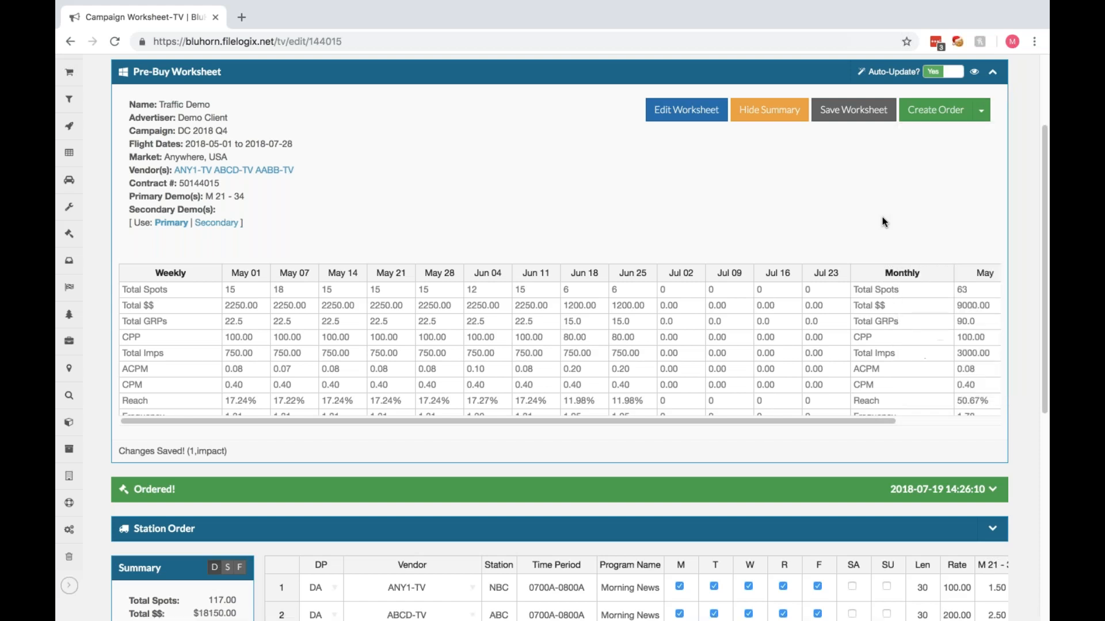